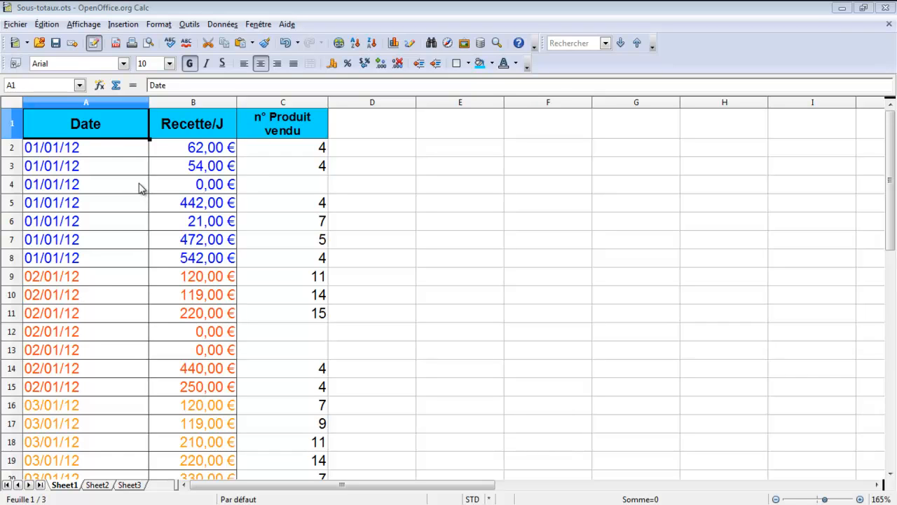
- Add subtotals to the range A1:C29, grouped by Date and calculating the Somme of Recette/J
{"action": "left_click_drag", "start_coordinate": [86, 132], "coordinate": [280, 429]}
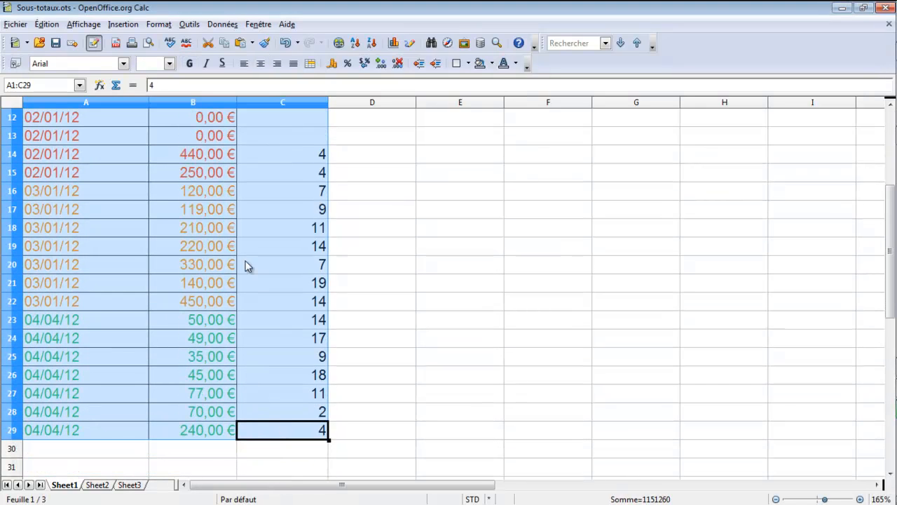
{"action": "scroll", "coordinate": [249, 267], "scroll_direction": "up", "scroll_amount": 4}
{"action": "left_click", "coordinate": [247, 26]}
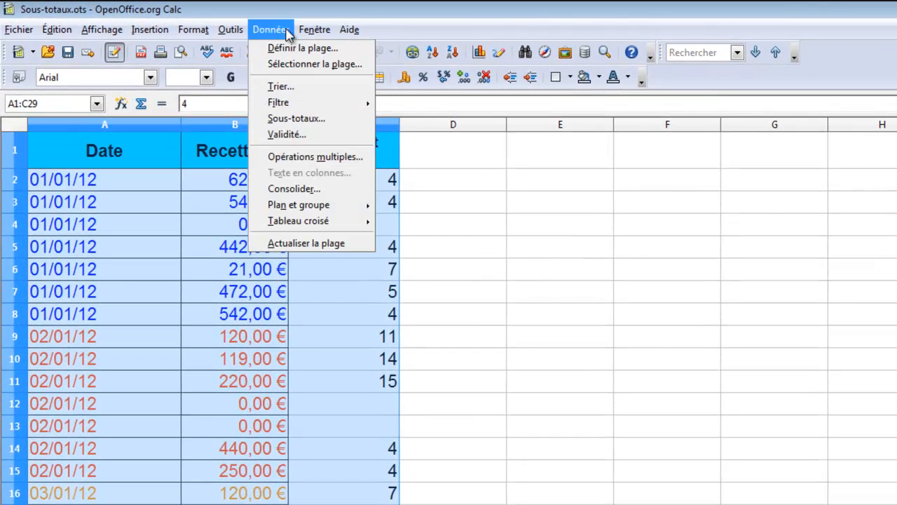
{"action": "left_click", "coordinate": [296, 120]}
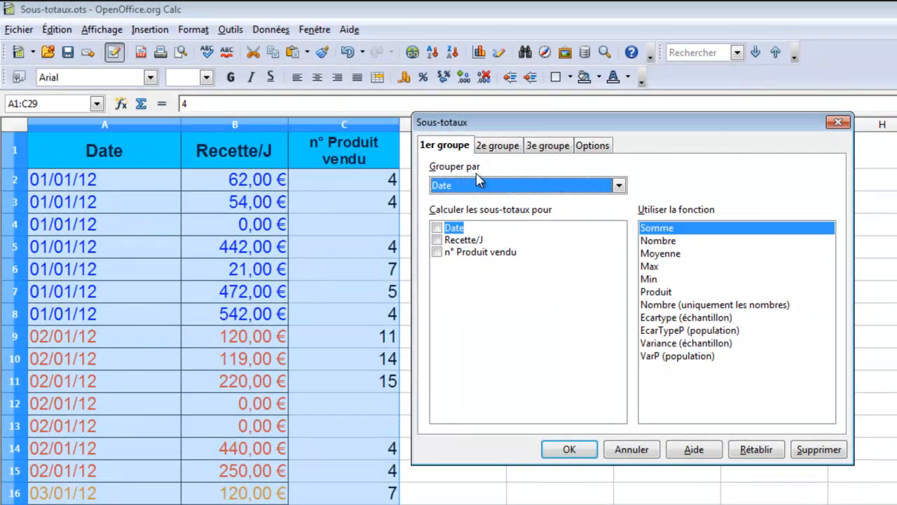
{"action": "left_click", "coordinate": [619, 186]}
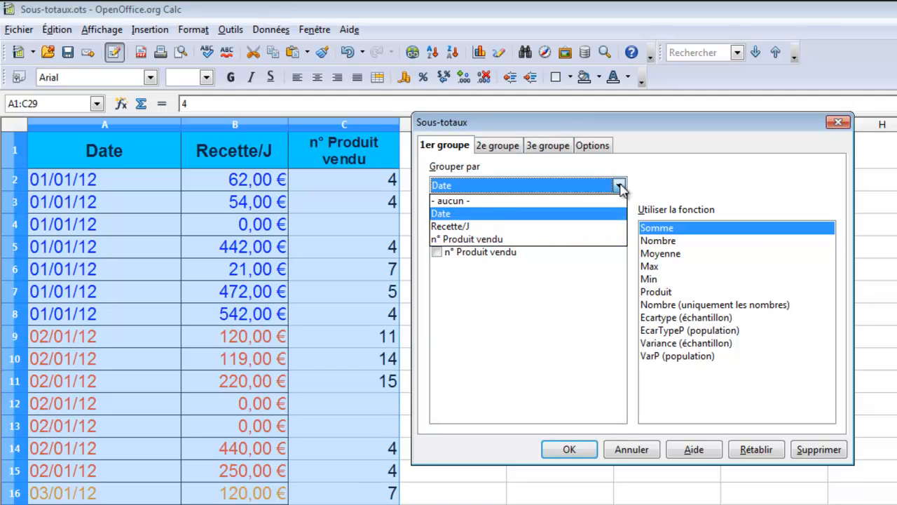
{"action": "left_click", "coordinate": [620, 186]}
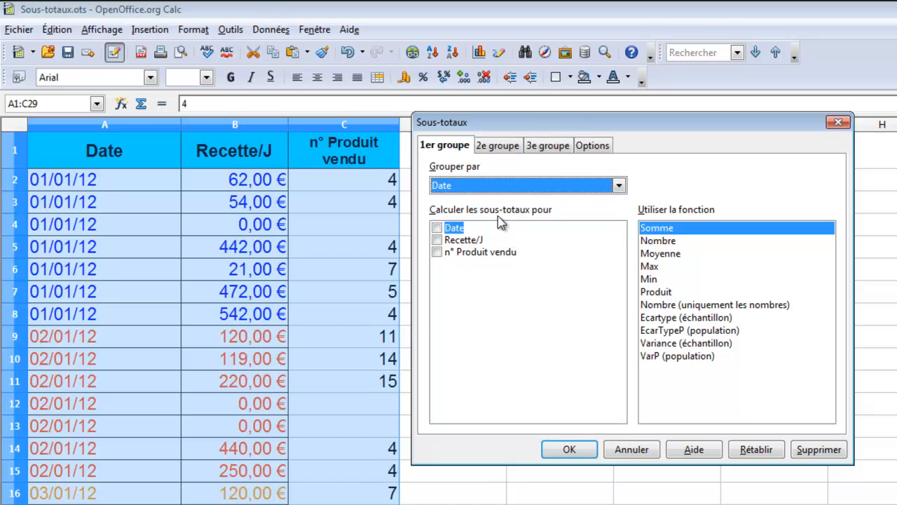
{"action": "left_click", "coordinate": [436, 240]}
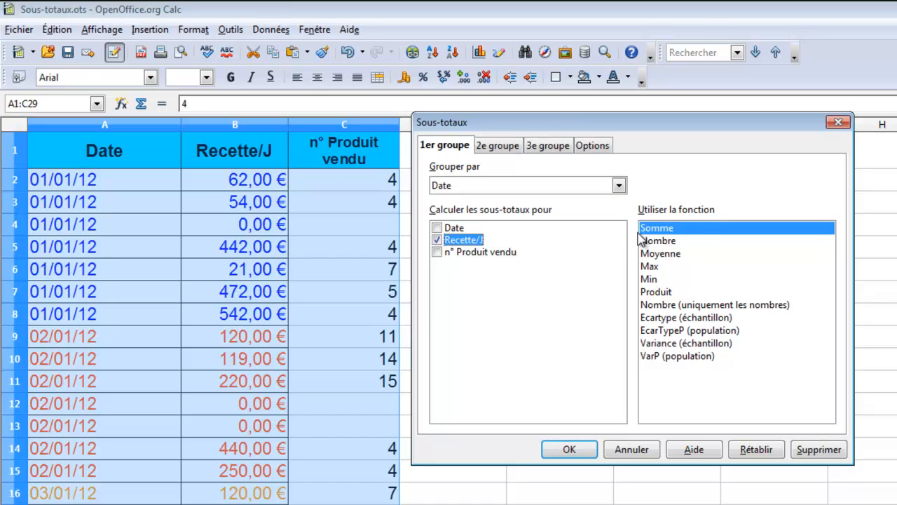
{"action": "left_click", "coordinate": [679, 228]}
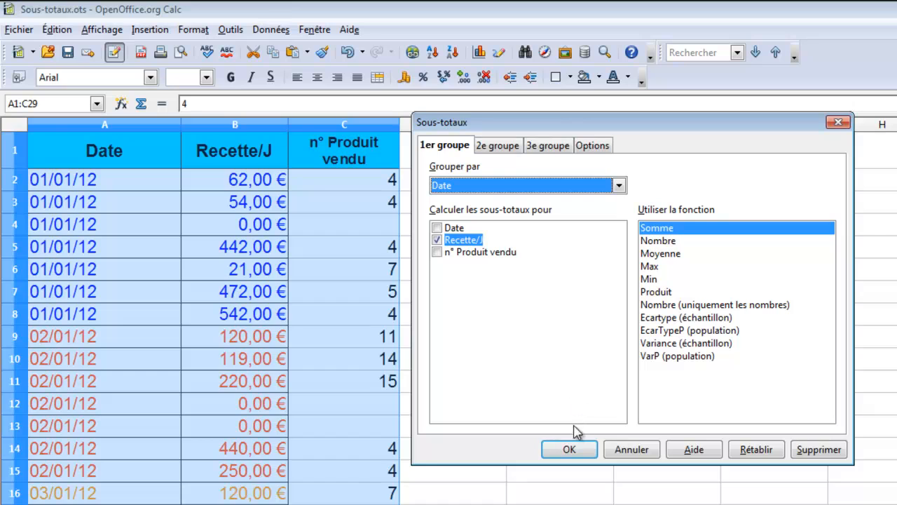
{"action": "left_click", "coordinate": [572, 447]}
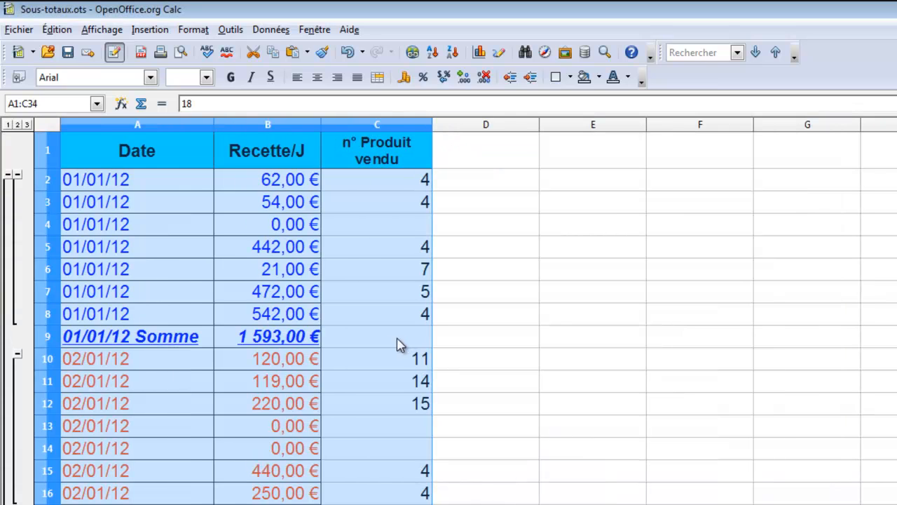
- Collapse the detail rows of the four date groups so only their Somme rows and the Total show
{"action": "left_click", "coordinate": [89, 164]}
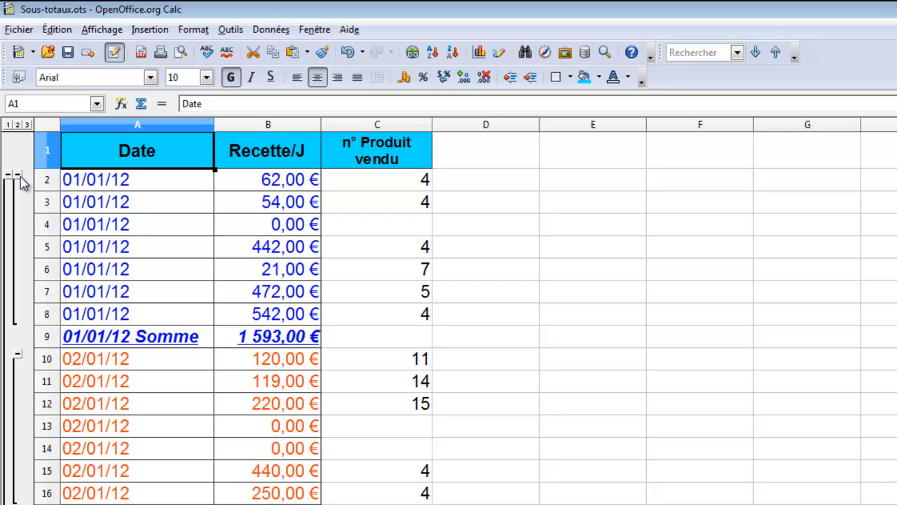
{"action": "left_click", "coordinate": [21, 181]}
{"action": "left_click", "coordinate": [21, 202]}
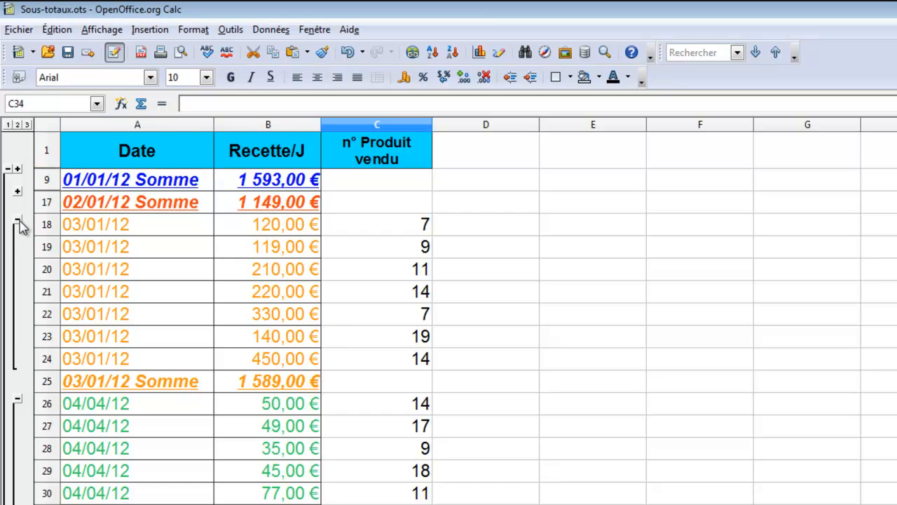
{"action": "left_click", "coordinate": [18, 223]}
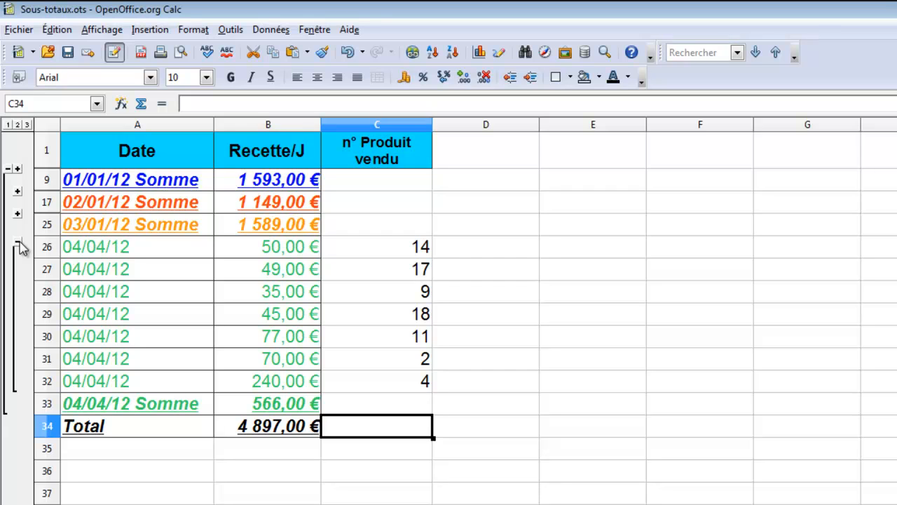
{"action": "left_click", "coordinate": [18, 244]}
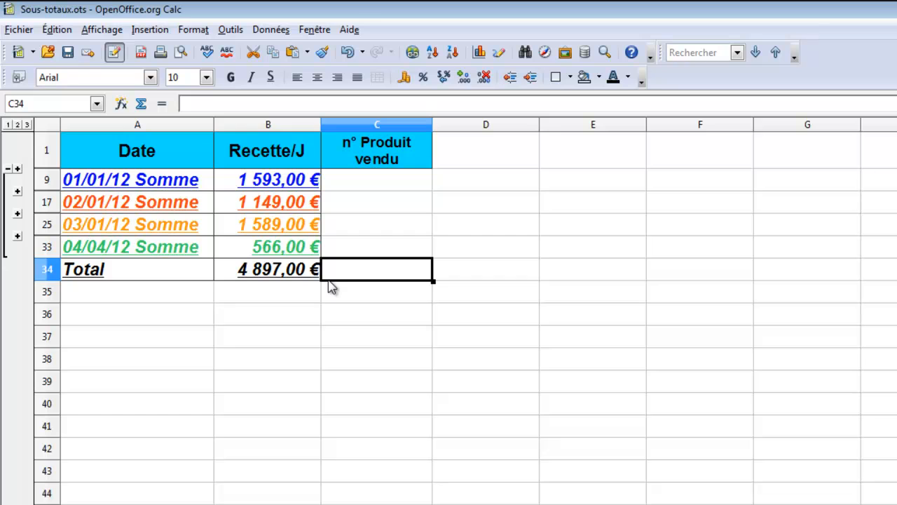
- Expand the detail rows of all four date groups, and collapse and reopen the outer group under the Total
{"action": "left_click", "coordinate": [17, 236]}
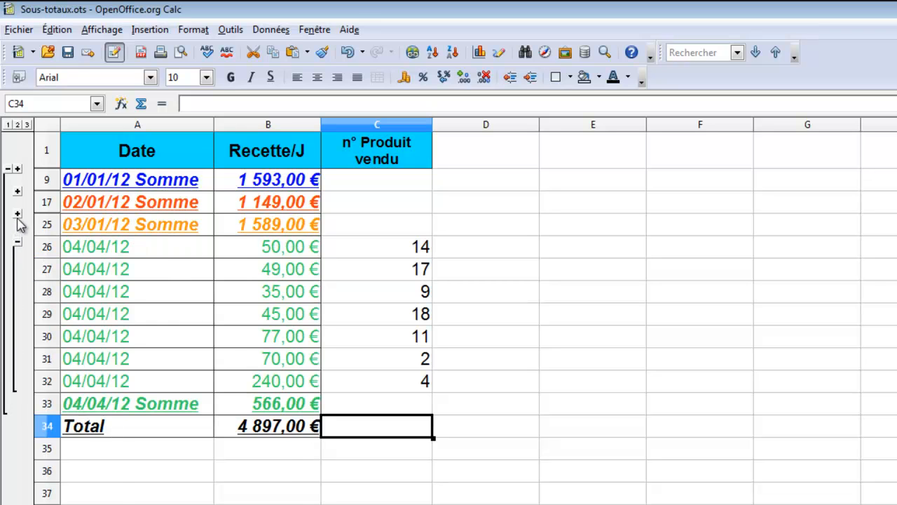
{"action": "left_click", "coordinate": [17, 214]}
{"action": "left_click", "coordinate": [18, 190]}
{"action": "left_click", "coordinate": [18, 170]}
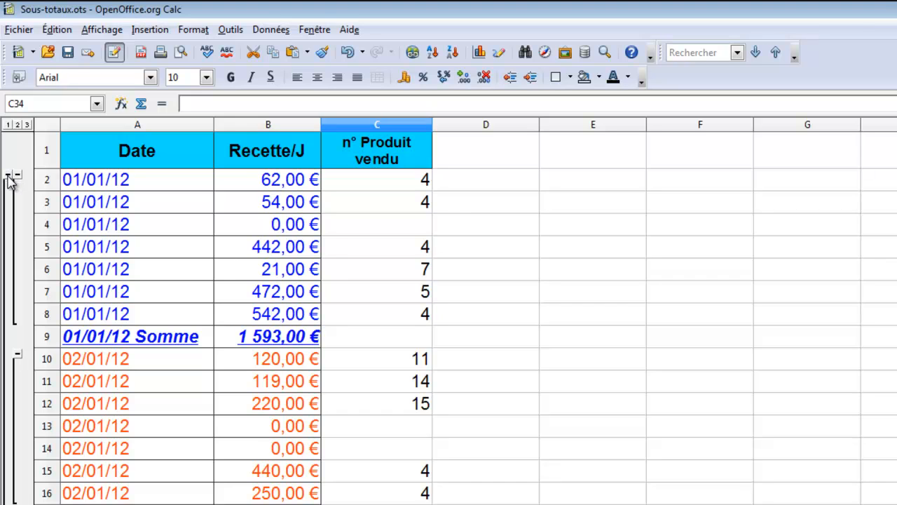
{"action": "left_click", "coordinate": [9, 174]}
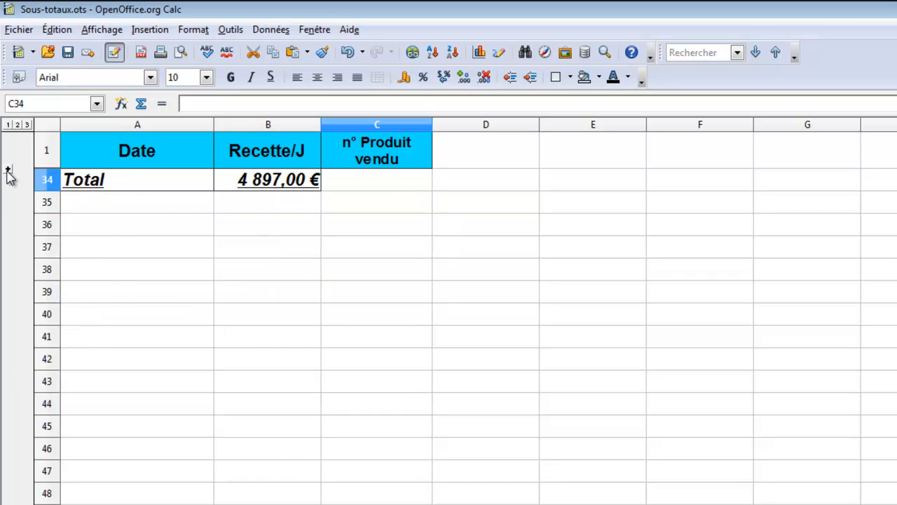
{"action": "left_click", "coordinate": [9, 171]}
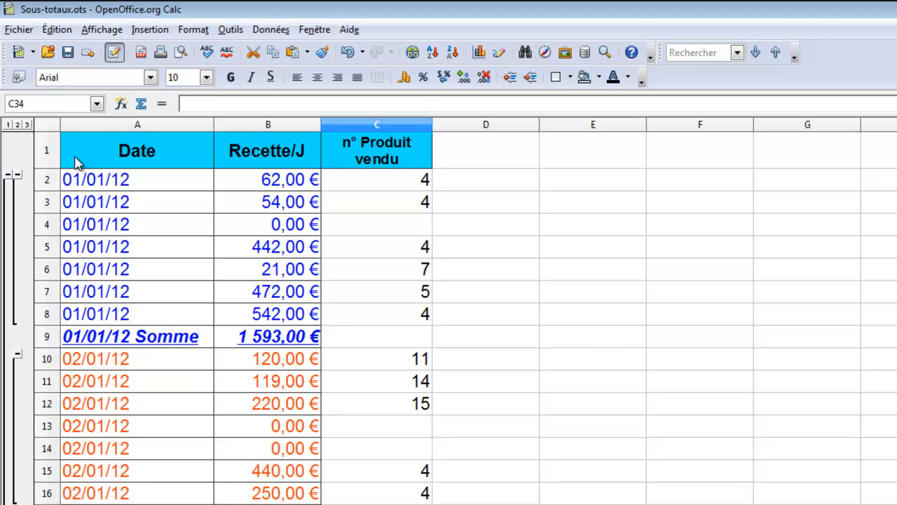
- Remove the subtotals from the range A1:C34 by setting the first group's grouping to - aucun -
{"action": "left_click_drag", "start_coordinate": [78, 154], "coordinate": [372, 350]}
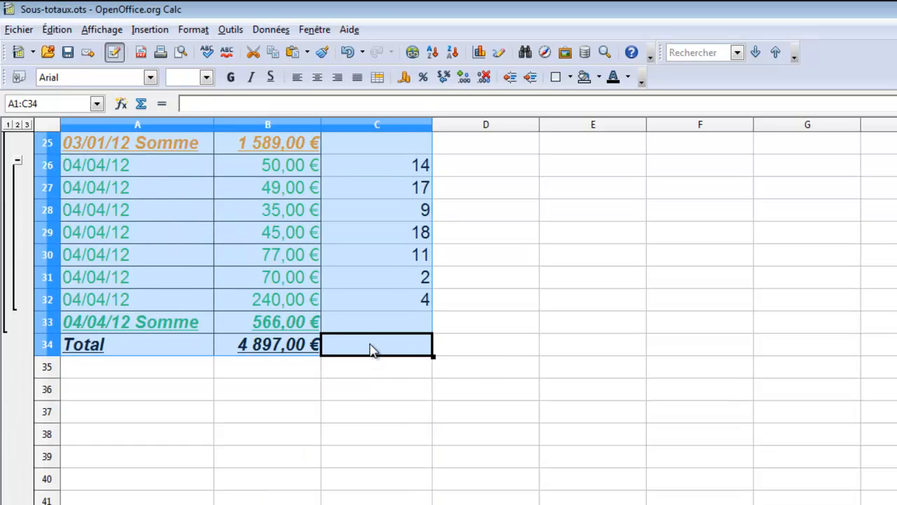
{"action": "scroll", "coordinate": [370, 351], "scroll_direction": "up", "scroll_amount": 8}
{"action": "left_click", "coordinate": [272, 29]}
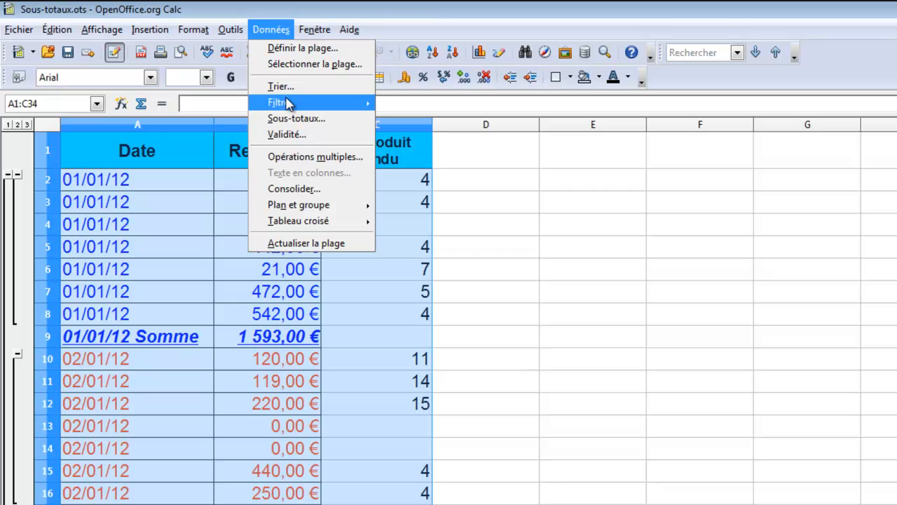
{"action": "left_click", "coordinate": [296, 119]}
{"action": "left_click", "coordinate": [448, 187]}
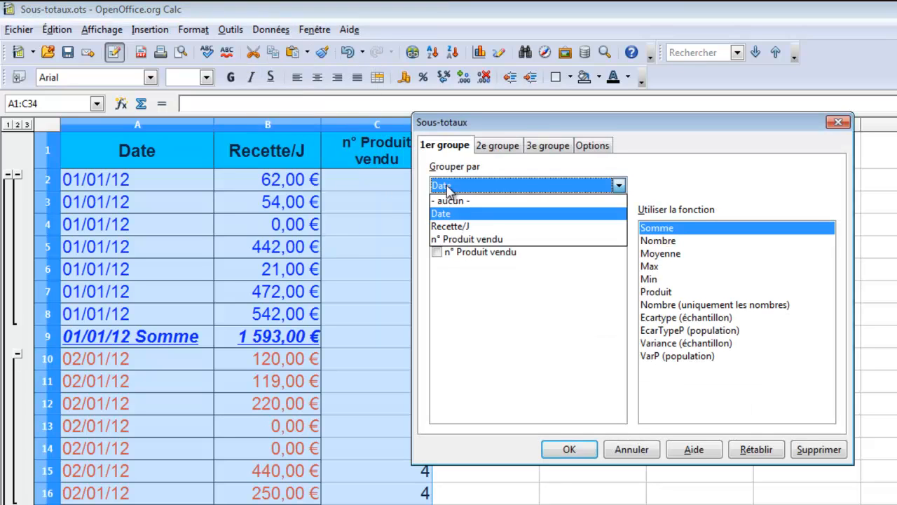
{"action": "left_click", "coordinate": [448, 199]}
{"action": "left_click", "coordinate": [571, 450]}
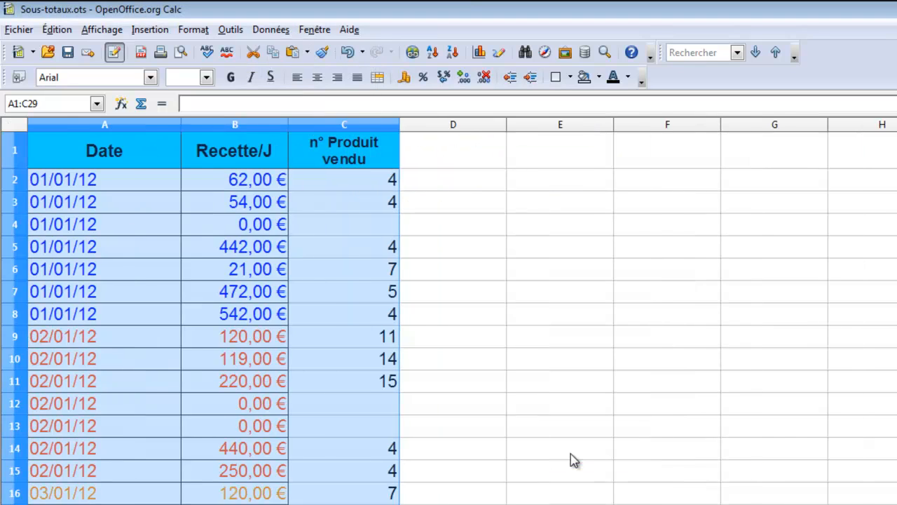
{"action": "scroll", "coordinate": [411, 315], "scroll_direction": "down", "scroll_amount": 7}
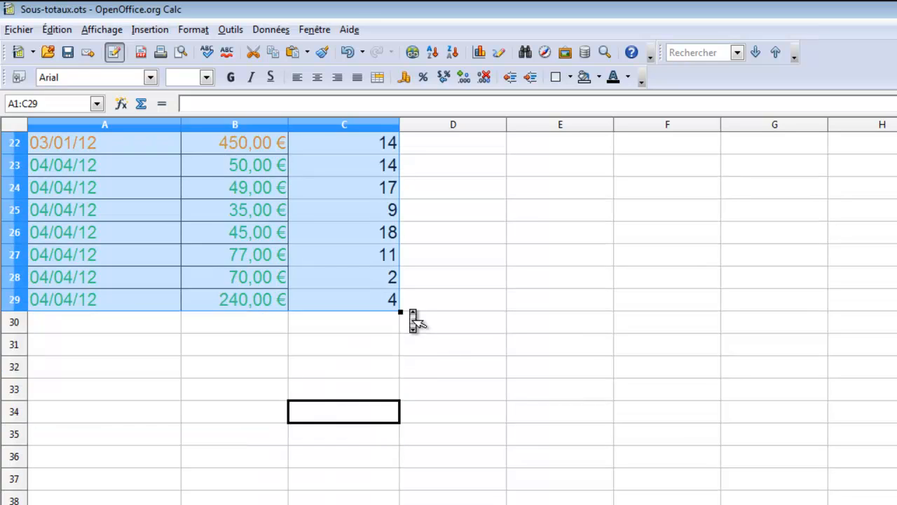
{"action": "scroll", "coordinate": [414, 319], "scroll_direction": "up", "scroll_amount": 7}
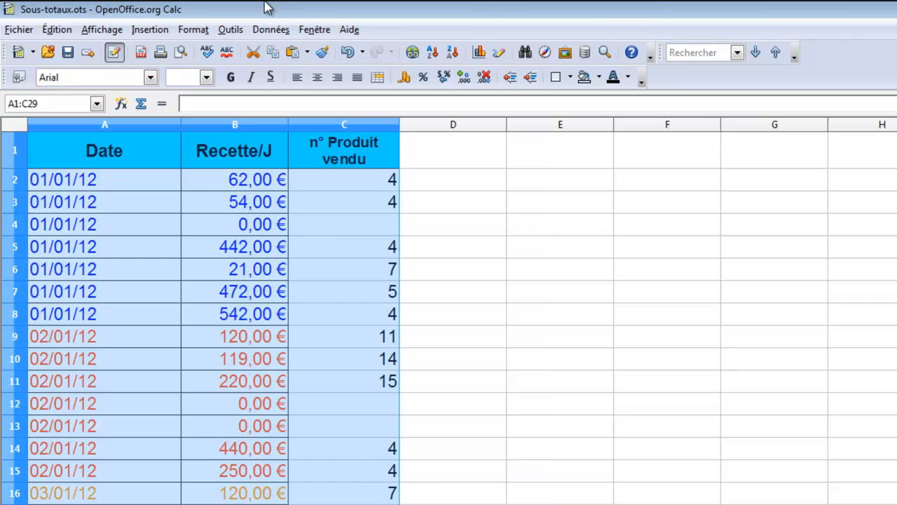
- Start subtotals on A1:C29 with a first group by Date that calculates the Somme of Recette/J
{"action": "left_click", "coordinate": [270, 31]}
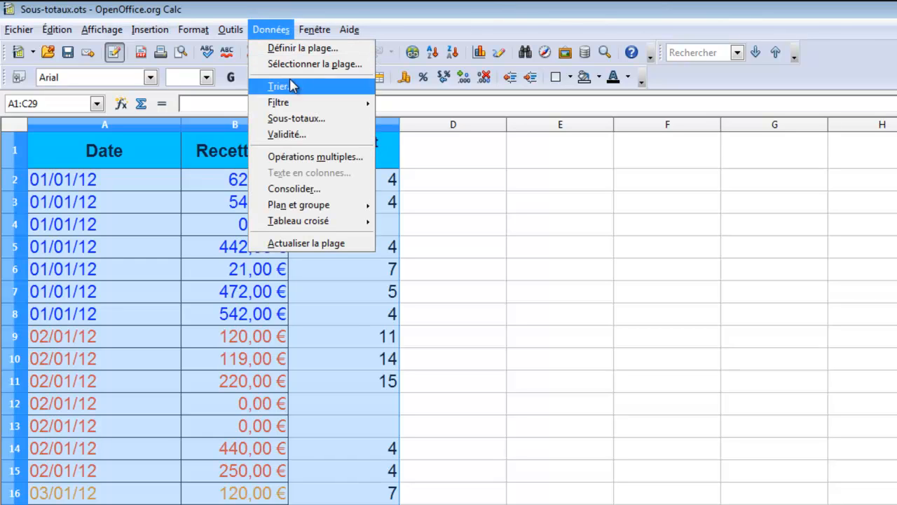
{"action": "left_click", "coordinate": [297, 119]}
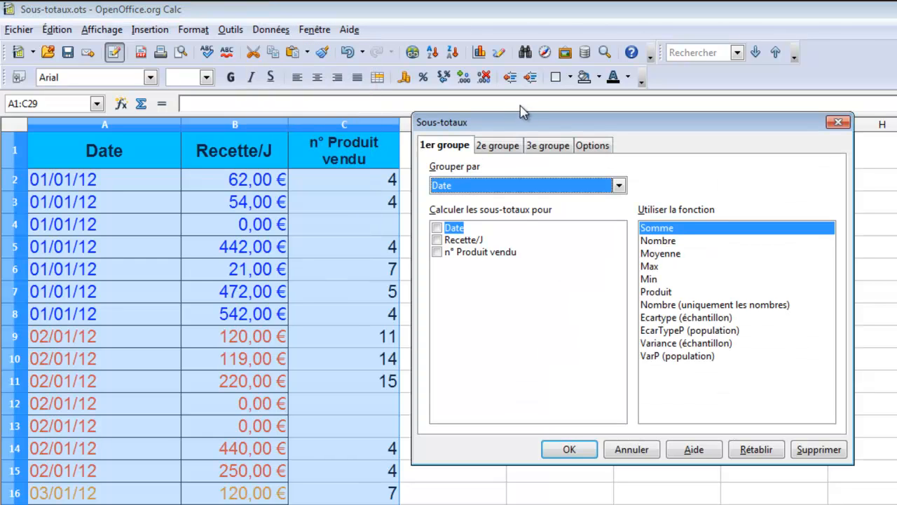
{"action": "left_click", "coordinate": [442, 239]}
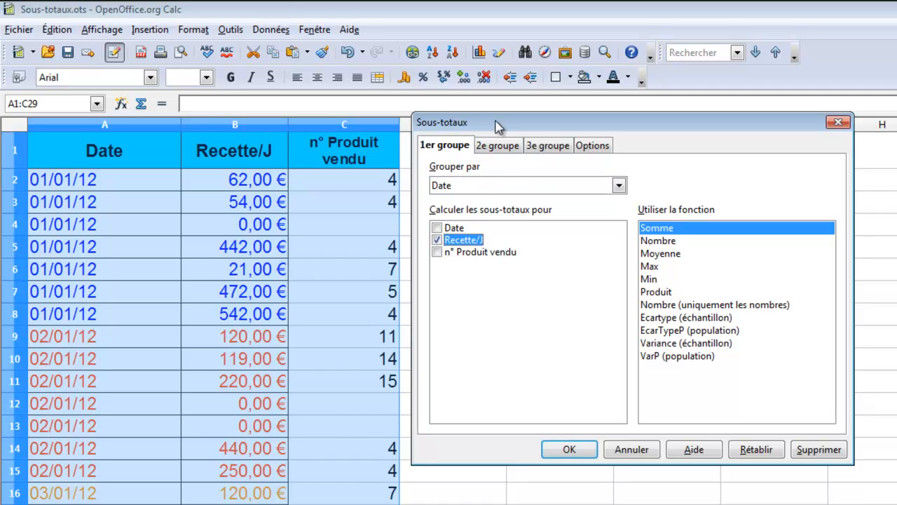
- Add a second subtotal group by Date using the Nombre function on n° Produit vendu, and apply the subtotals
{"action": "left_click", "coordinate": [495, 147]}
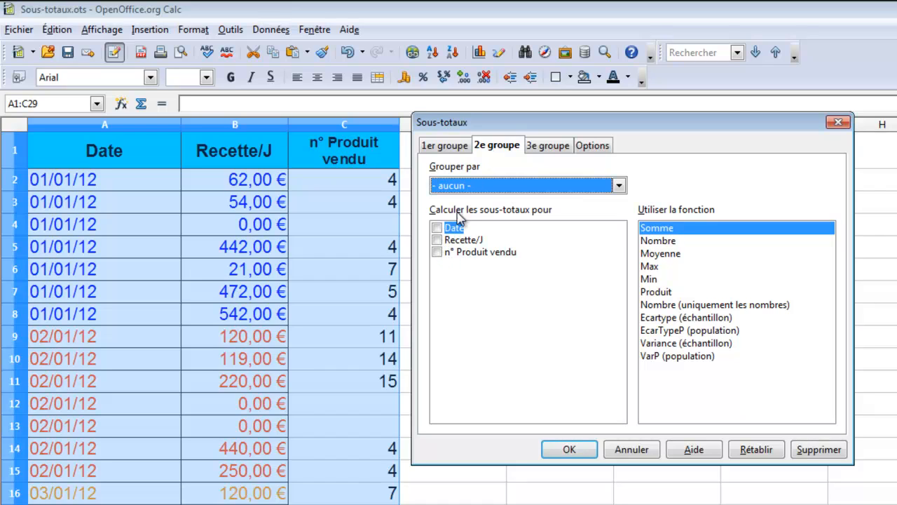
{"action": "left_click", "coordinate": [474, 186]}
{"action": "left_click", "coordinate": [457, 210]}
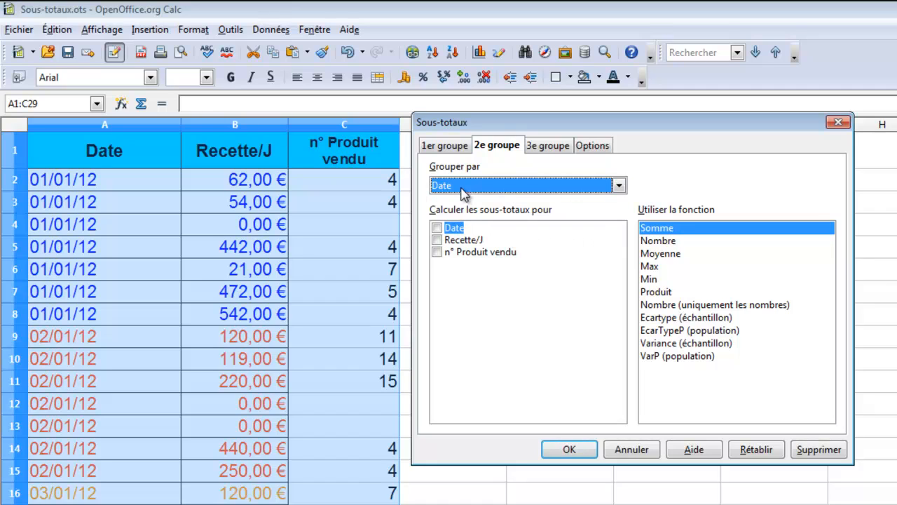
{"action": "left_click", "coordinate": [437, 253]}
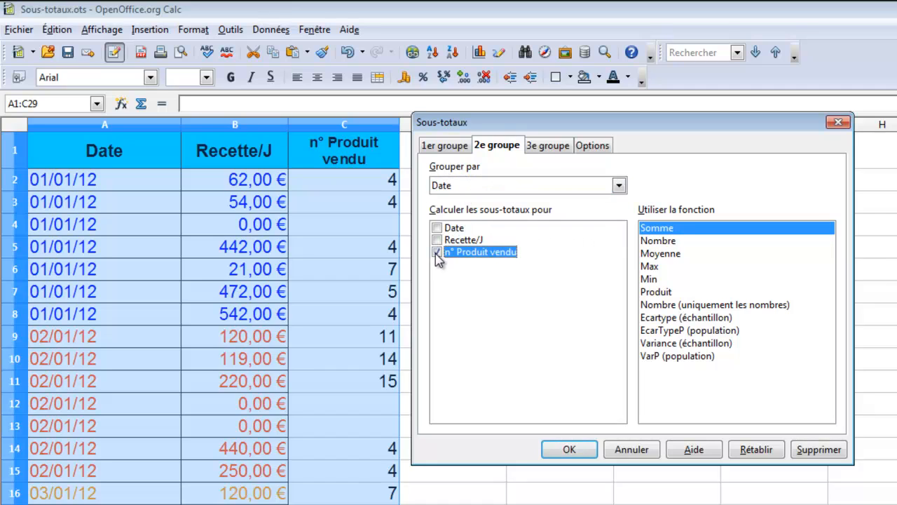
{"action": "left_click", "coordinate": [660, 242]}
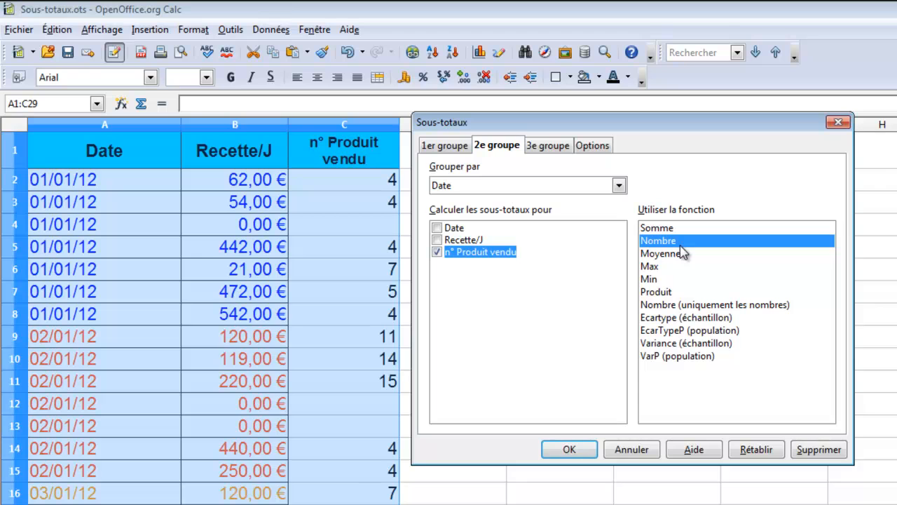
{"action": "left_click", "coordinate": [585, 449]}
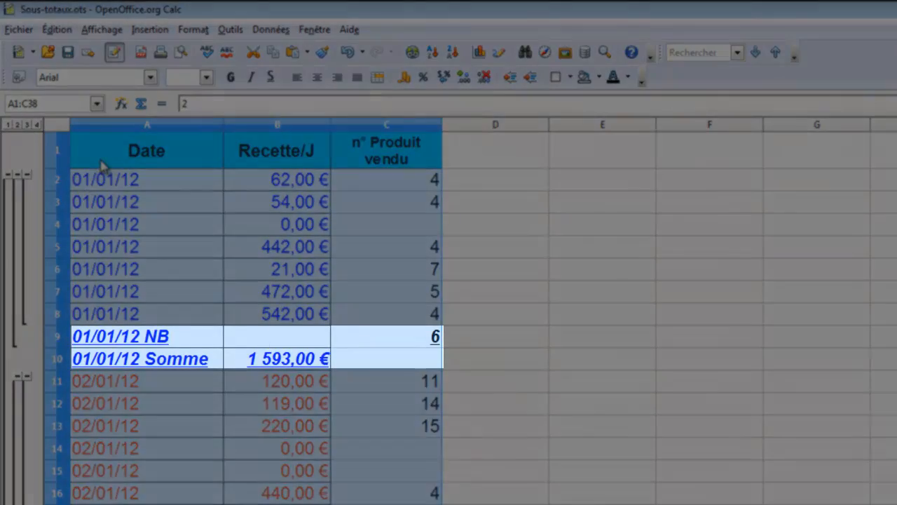
- Collapse the detail rows of the four date groups, keeping their NB and Somme rows and the Total displayed
{"action": "left_click", "coordinate": [102, 165]}
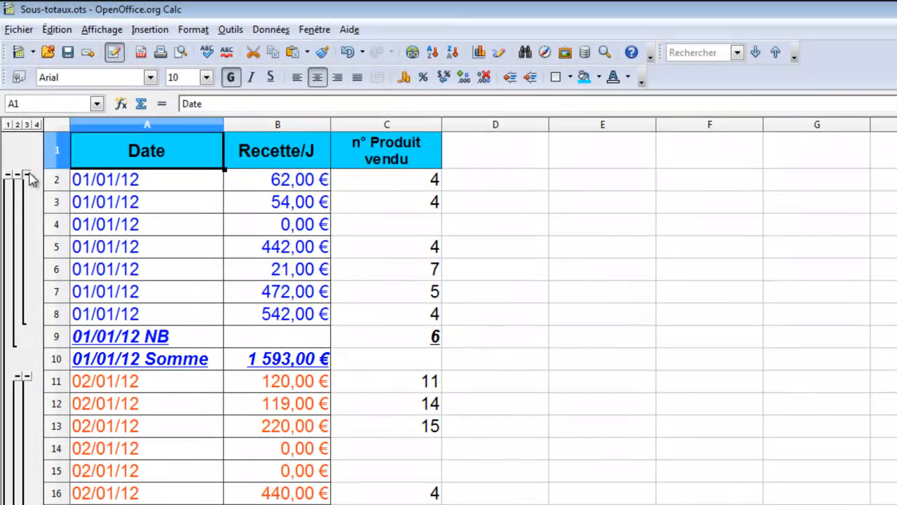
{"action": "left_click", "coordinate": [27, 174]}
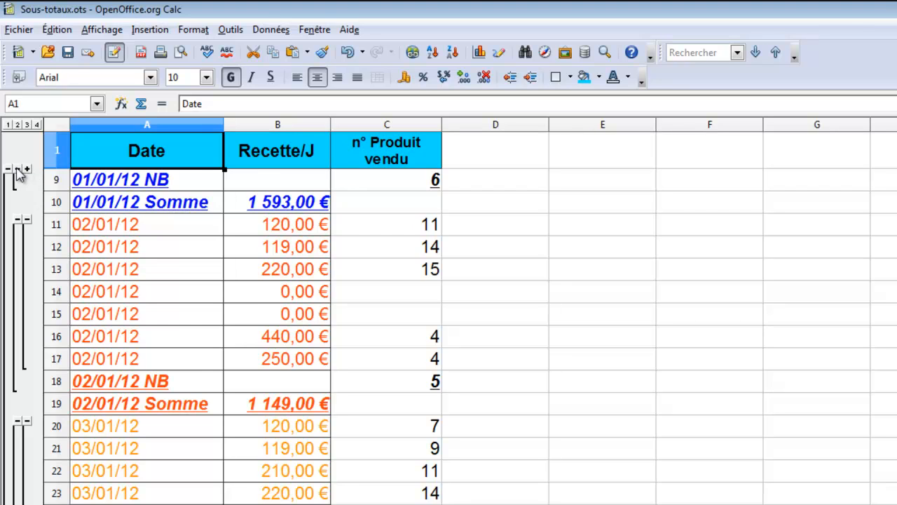
{"action": "left_click", "coordinate": [17, 170]}
{"action": "left_click", "coordinate": [18, 170]}
{"action": "left_click", "coordinate": [27, 220]}
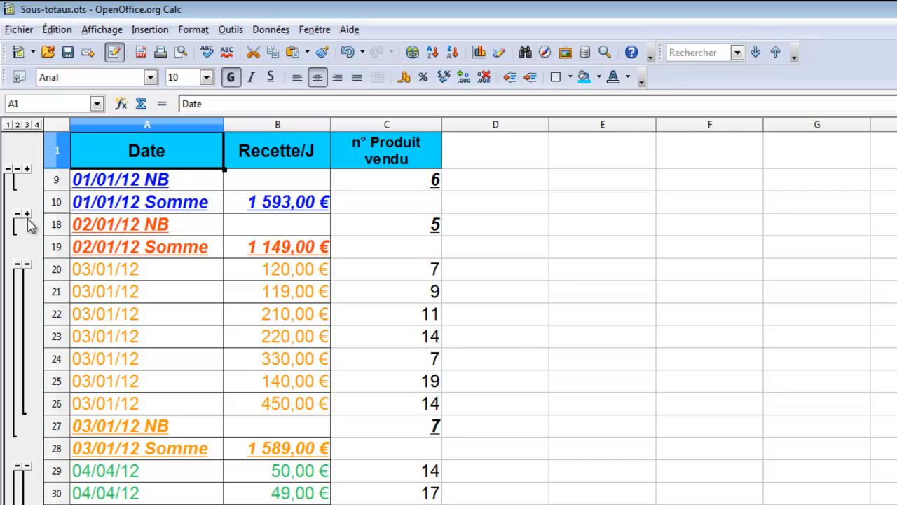
{"action": "left_click", "coordinate": [28, 264]}
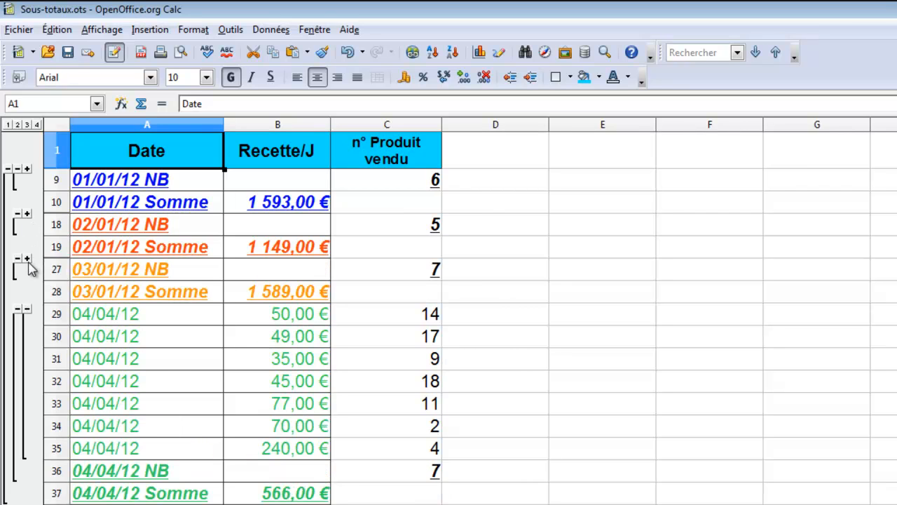
{"action": "left_click", "coordinate": [28, 310]}
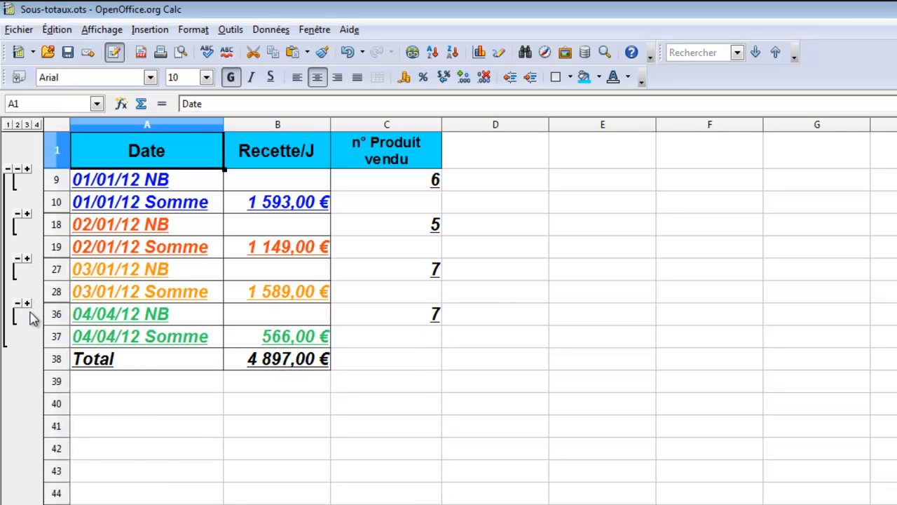
- Expand the detail rows of all four date groups in the subtotalled table
{"action": "left_click", "coordinate": [28, 305]}
{"action": "left_click", "coordinate": [28, 259]}
{"action": "left_click", "coordinate": [28, 215]}
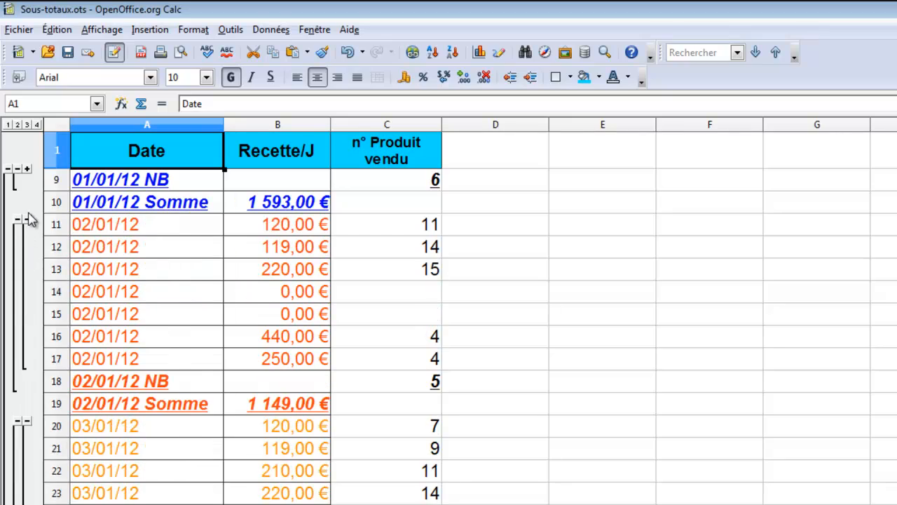
{"action": "left_click", "coordinate": [28, 169]}
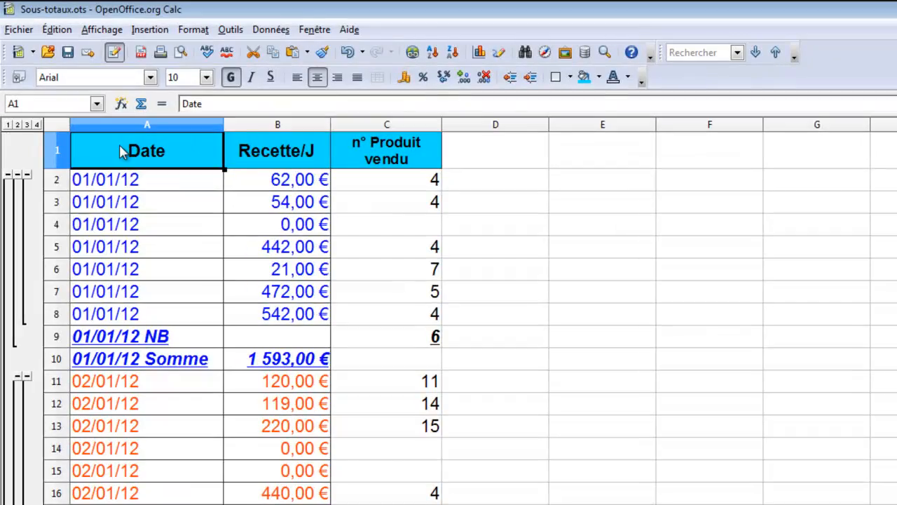
- Enable Saut de page entre les groupes in the subtotal options for the range A1:C38 and apply the subtotals
{"action": "left_click_drag", "start_coordinate": [120, 150], "coordinate": [392, 504]}
{"action": "left_click_drag", "start_coordinate": [377, 496], "coordinate": [378, 483]}
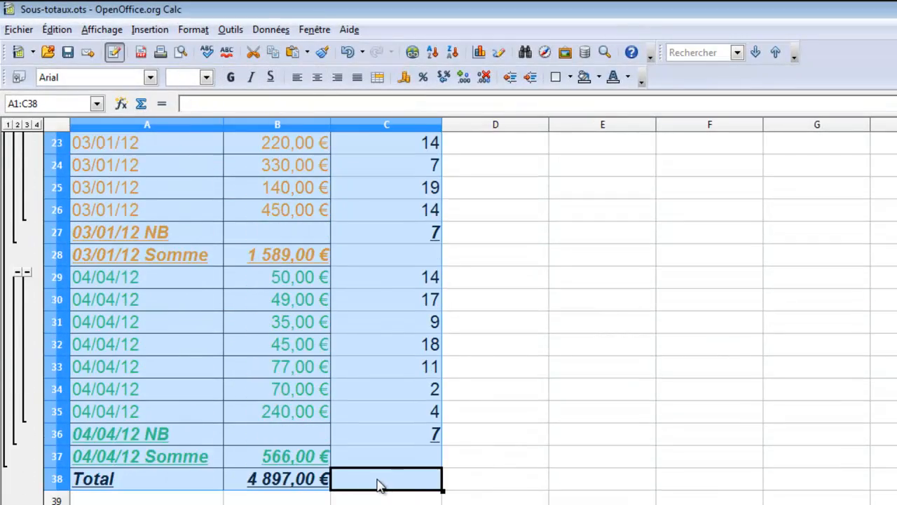
{"action": "left_click", "coordinate": [270, 29]}
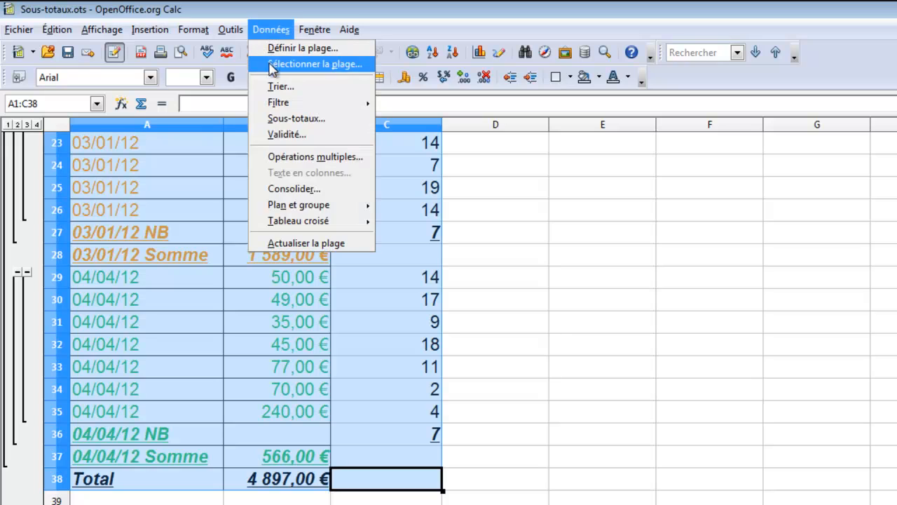
{"action": "left_click", "coordinate": [274, 118]}
{"action": "left_click", "coordinate": [592, 147]}
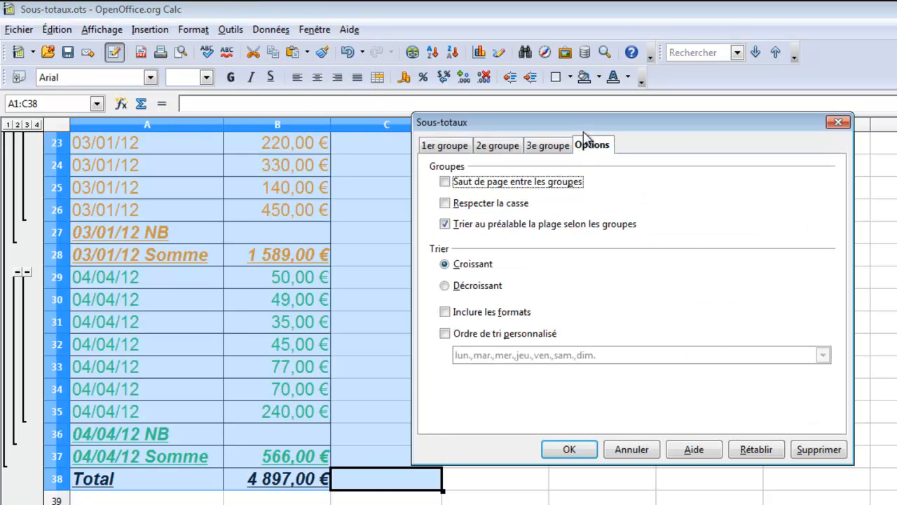
{"action": "left_click_drag", "start_coordinate": [561, 122], "coordinate": [336, 115]}
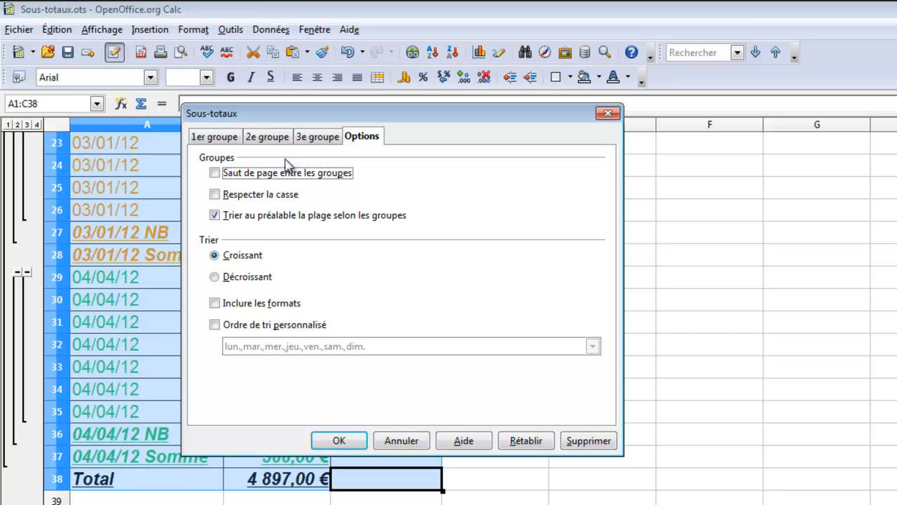
{"action": "left_click", "coordinate": [215, 173]}
{"action": "left_click", "coordinate": [323, 440]}
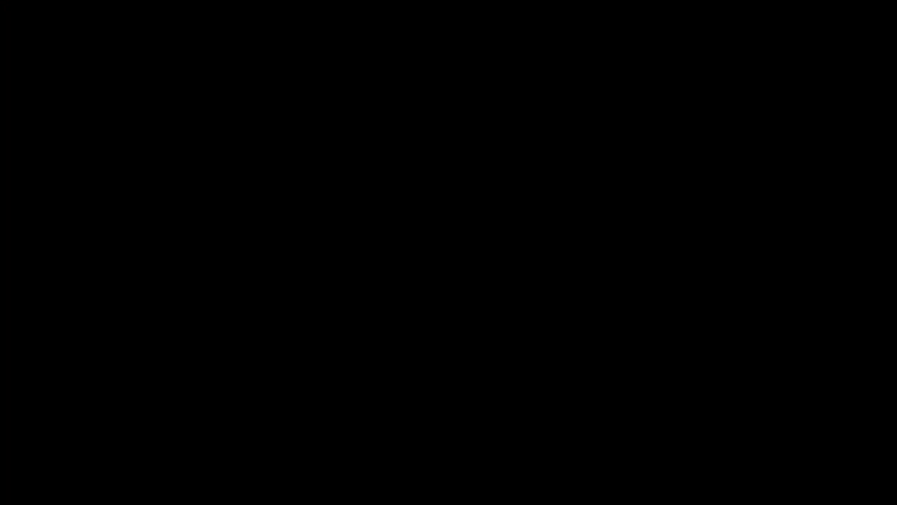